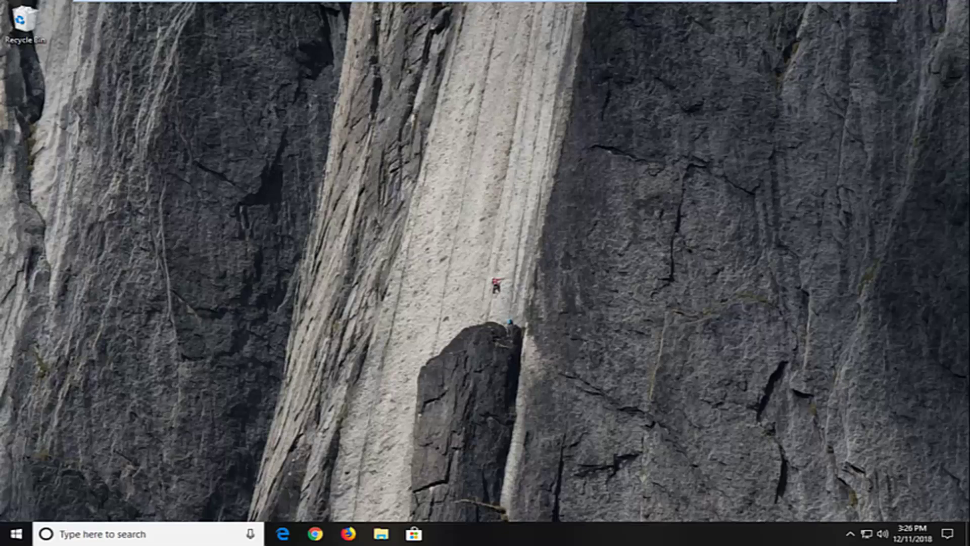
- Search 'system' and open the System settings page to check the system type (32-bit Windows 10 Pro)
click(14, 533)
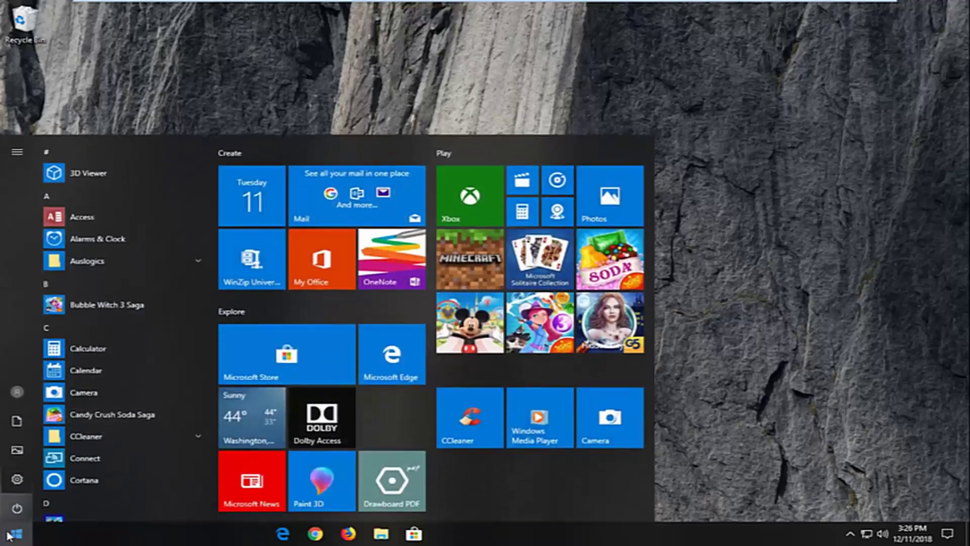
text(system)
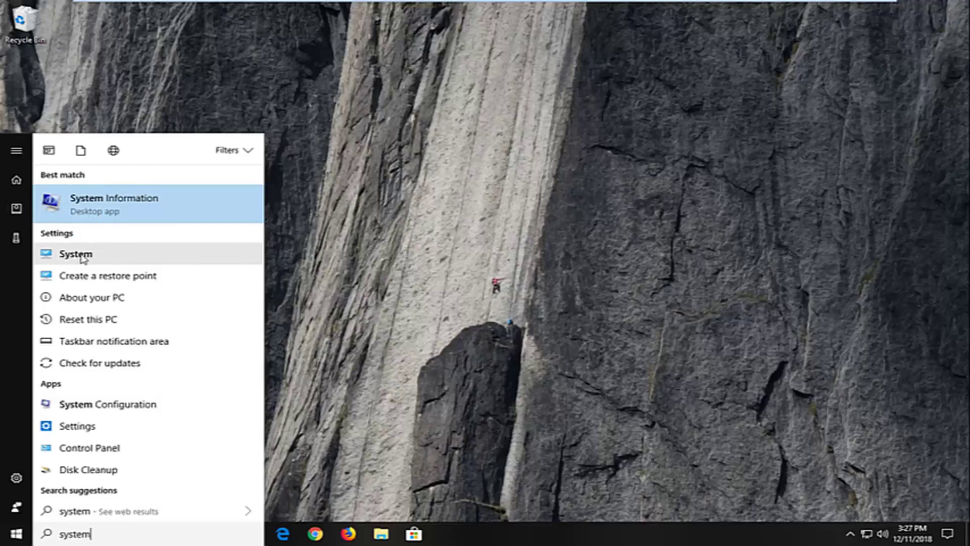
click(80, 256)
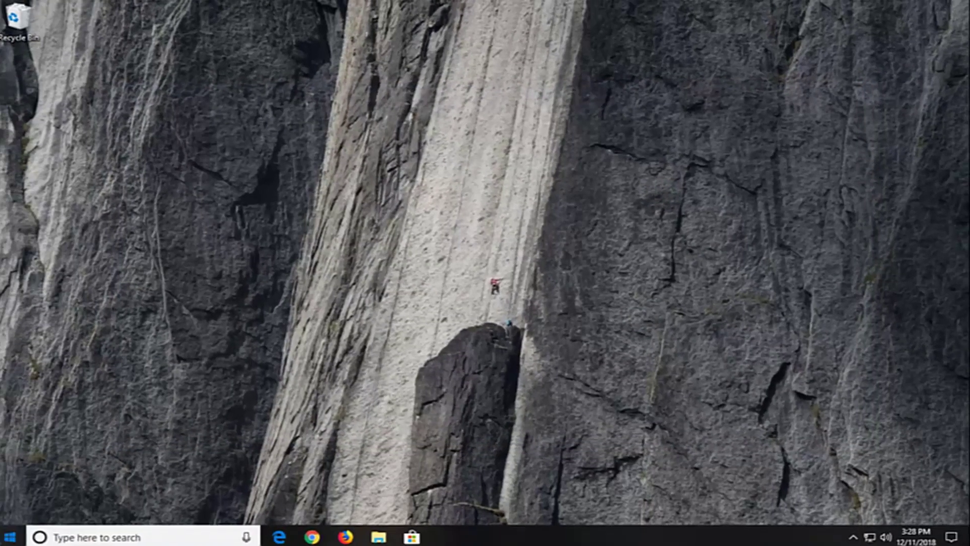
- Start the Windows Update troubleshooter from the Troubleshoot page, cancel it, and close Settings
click(12, 534)
text(troubleshoot)
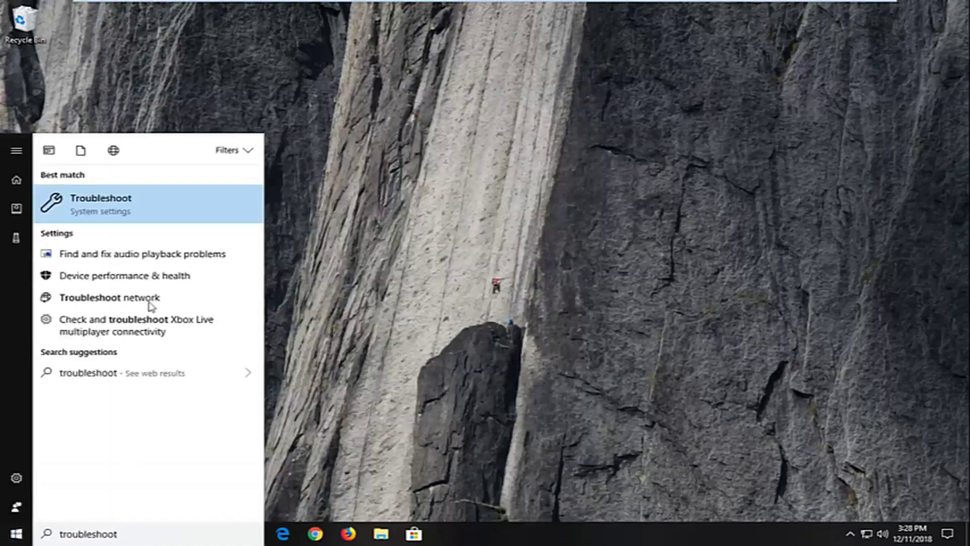
click(122, 206)
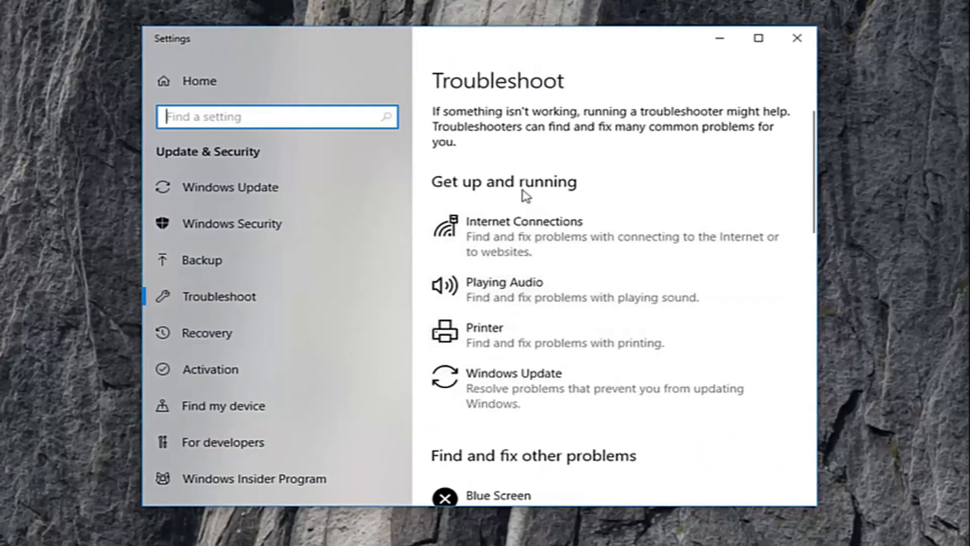
click(521, 396)
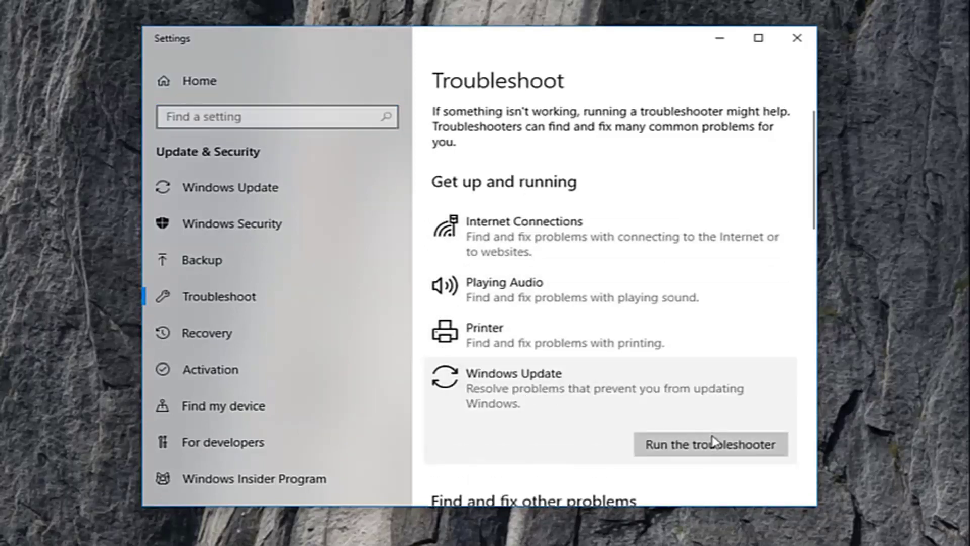
click(713, 452)
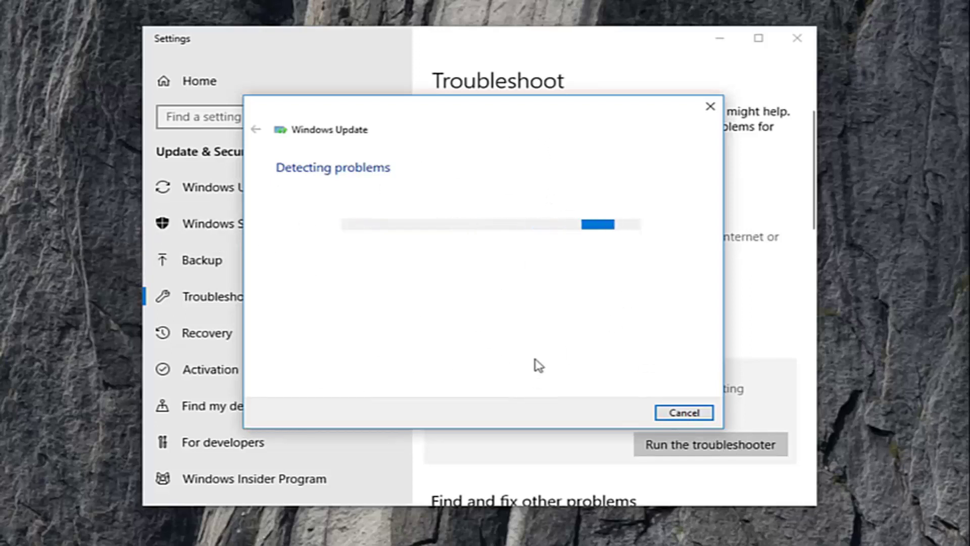
click(684, 412)
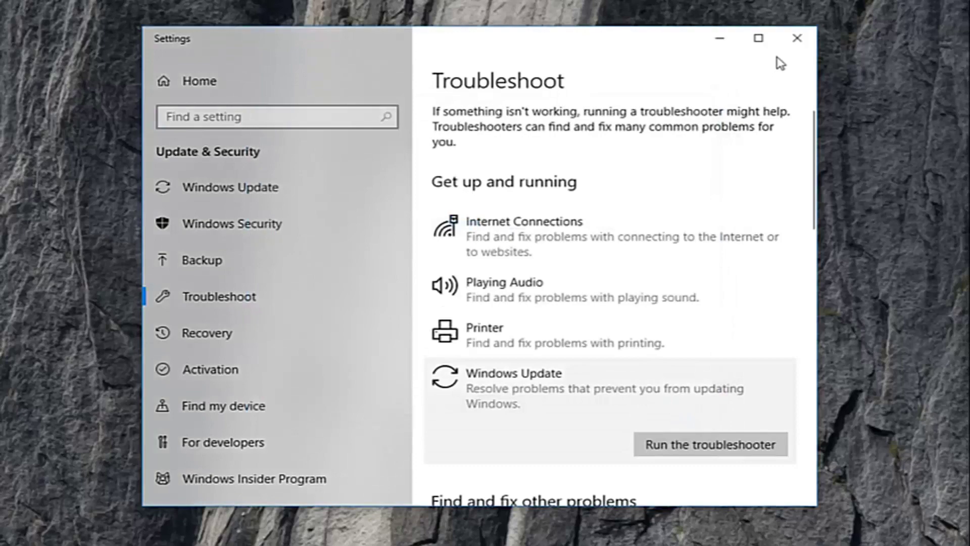
click(794, 41)
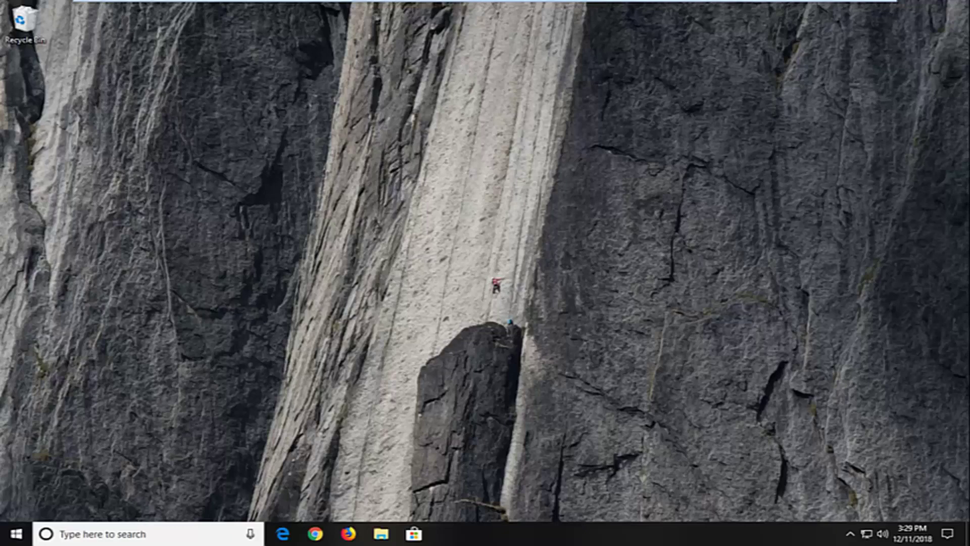
- Search 'cmd' and launch Command Prompt as administrator, approving the UAC prompt
click(11, 533)
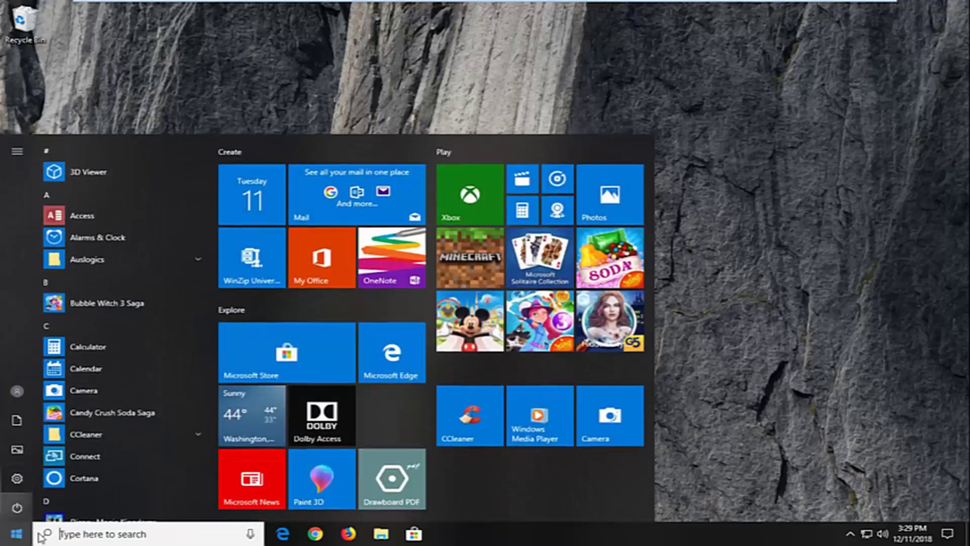
text(cmd)
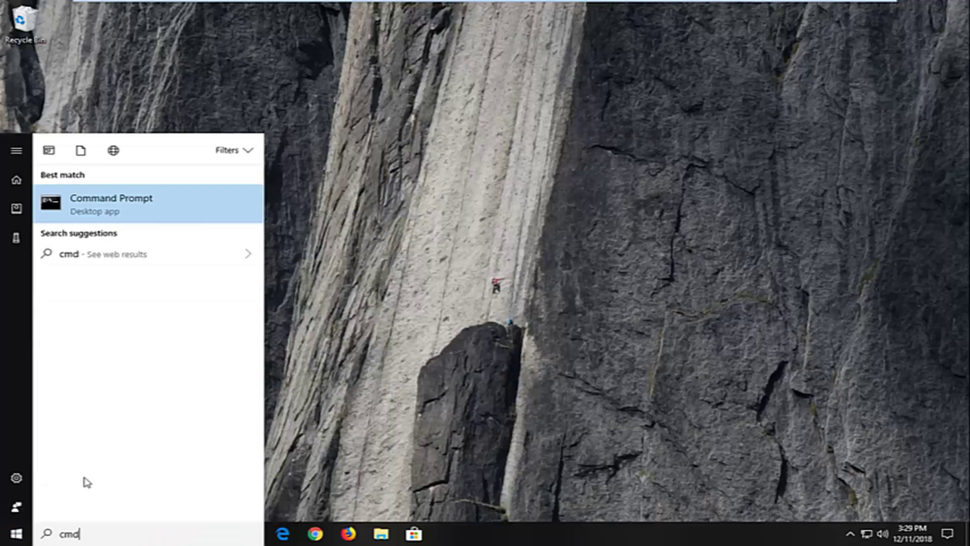
right_click(120, 210)
click(156, 220)
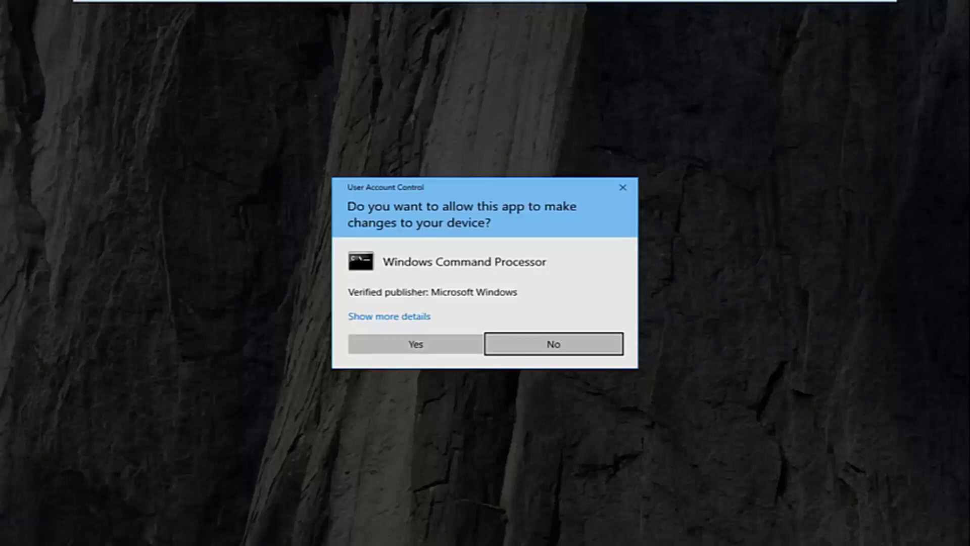
click(409, 344)
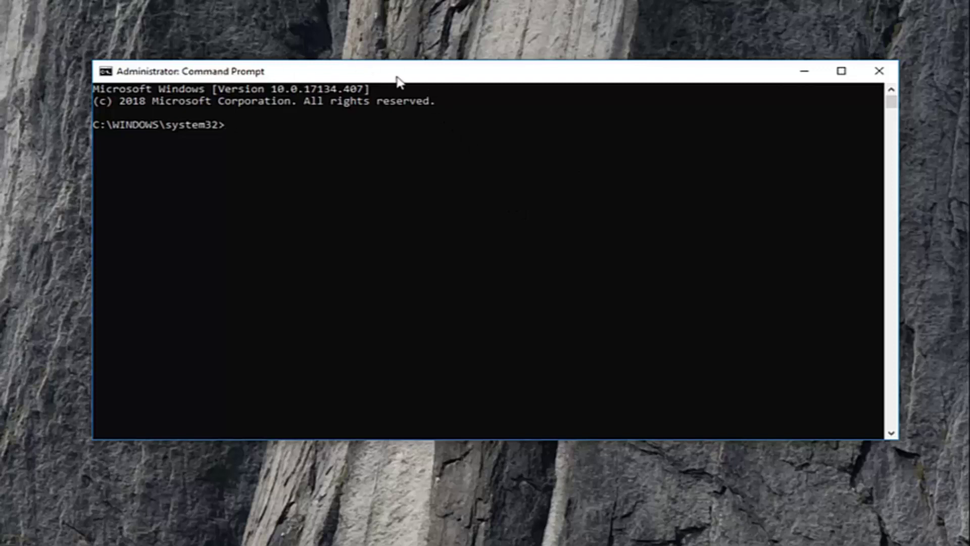
- Paste and run the DISM RestoreHealth command with a RepairSource path, which fails with Error 87
right_click(503, 74)
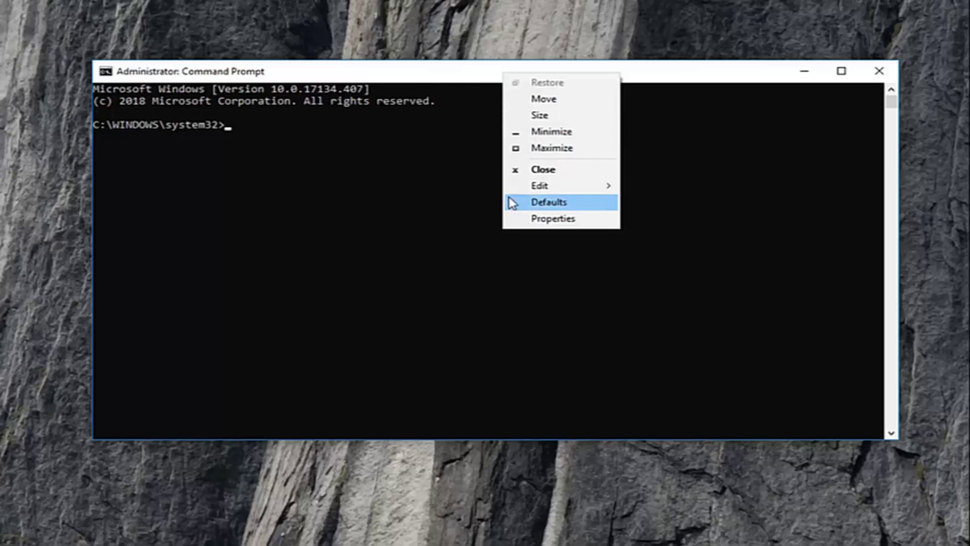
mouse_move(536, 188)
click(671, 219)
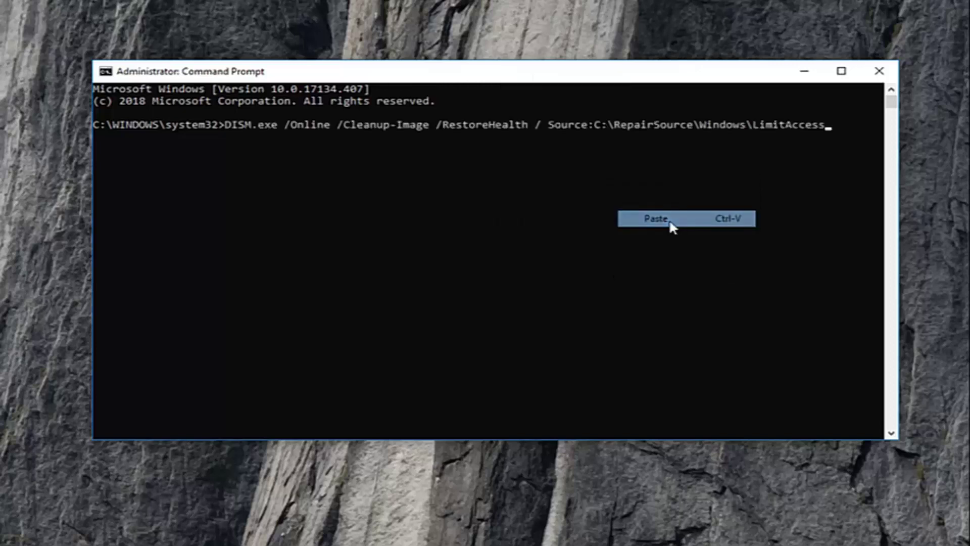
key(Return)
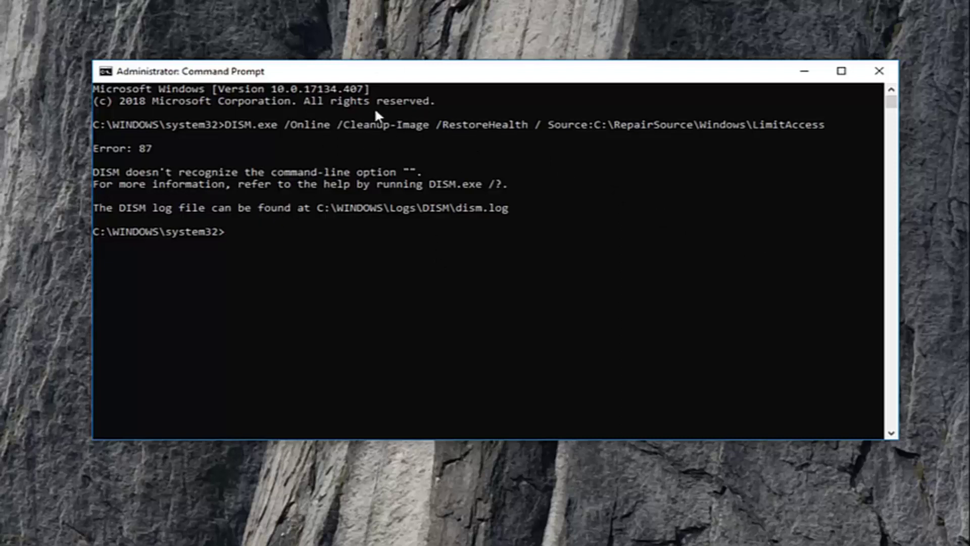
right_click(469, 76)
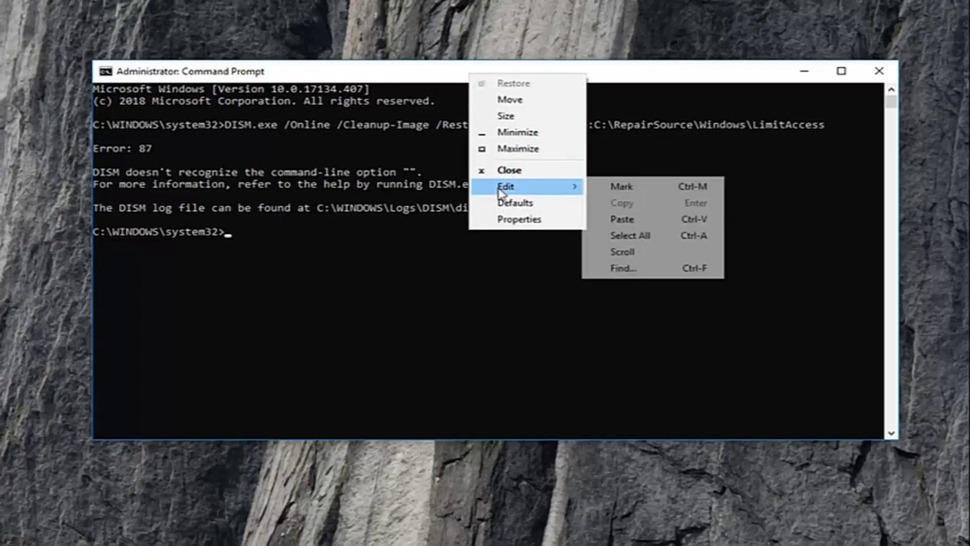
- Paste and run 'sfc /scannow' to start the system file scan
click(629, 220)
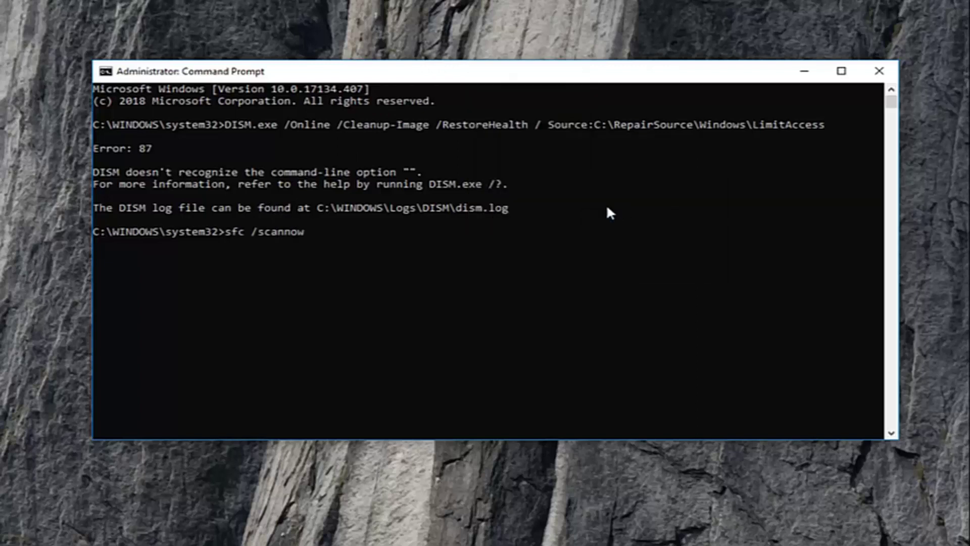
key(Return)
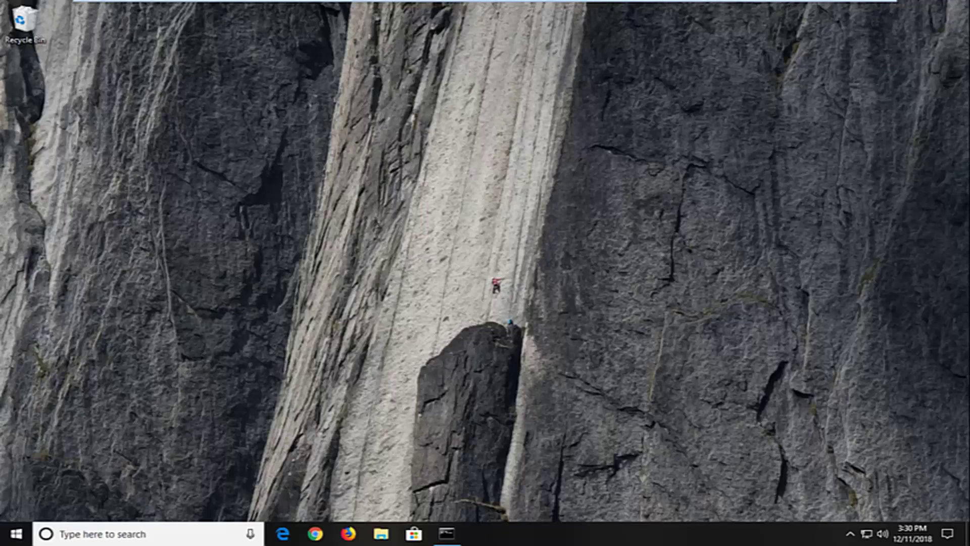
- Search 'region' and open the Region & language settings page, dismissing a stray pop-up
click(10, 539)
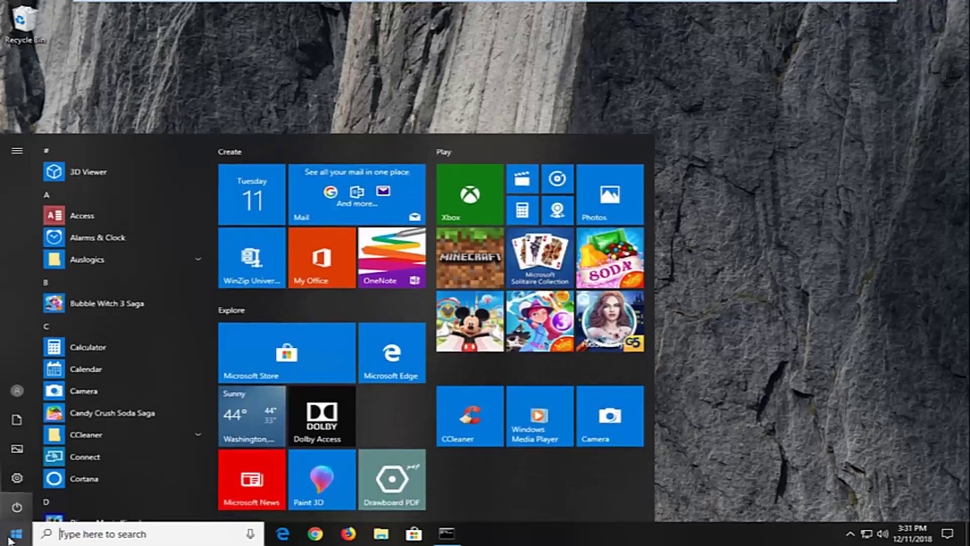
text(region)
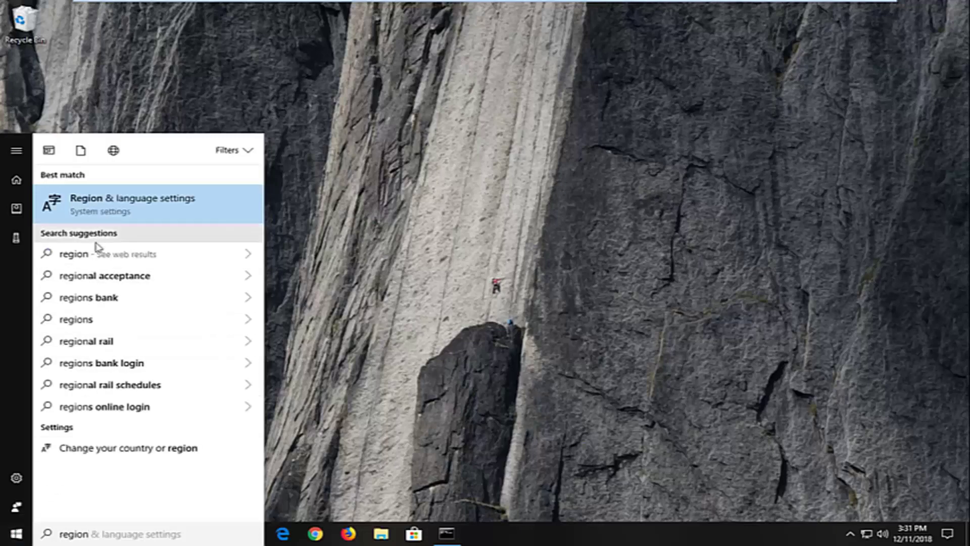
click(116, 204)
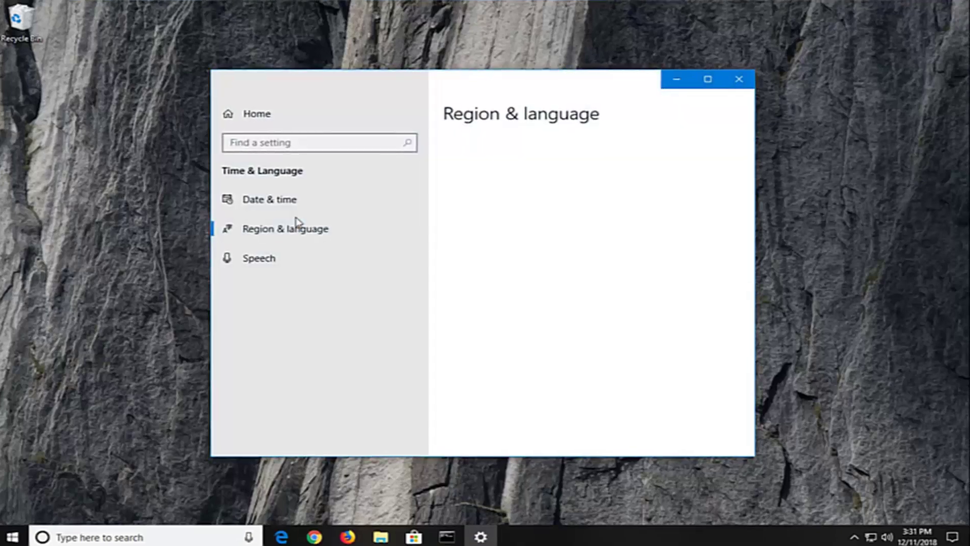
right_click(297, 221)
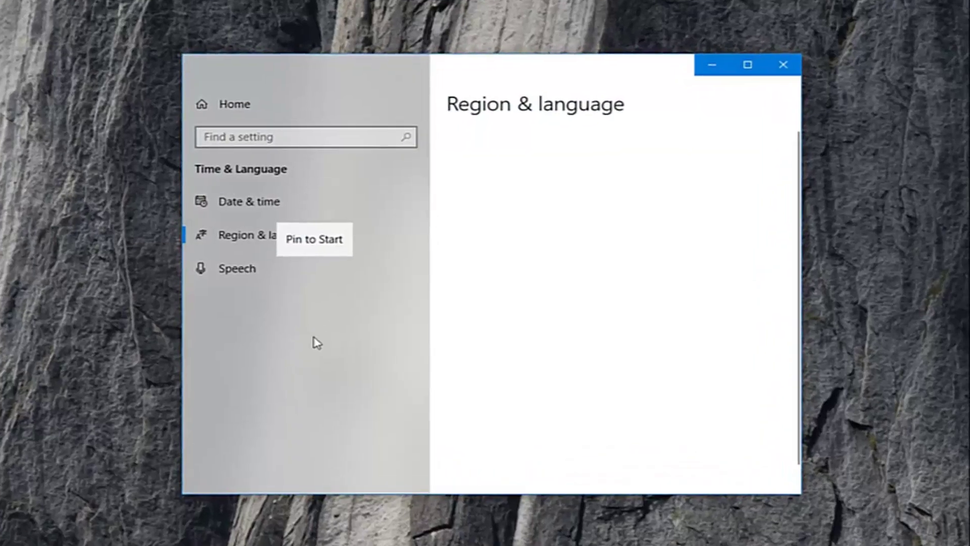
click(317, 342)
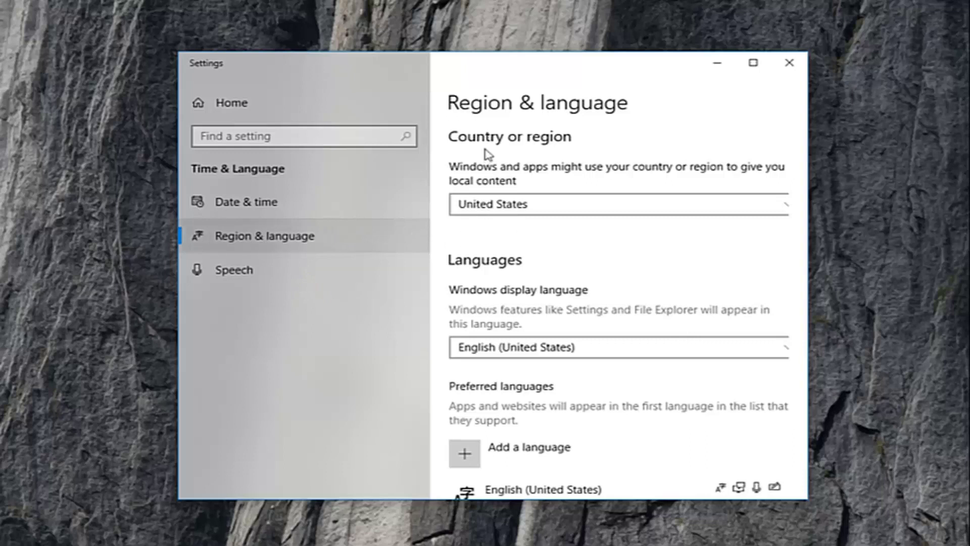
- Keep United States as the country and check English (United States) as the display language
click(479, 204)
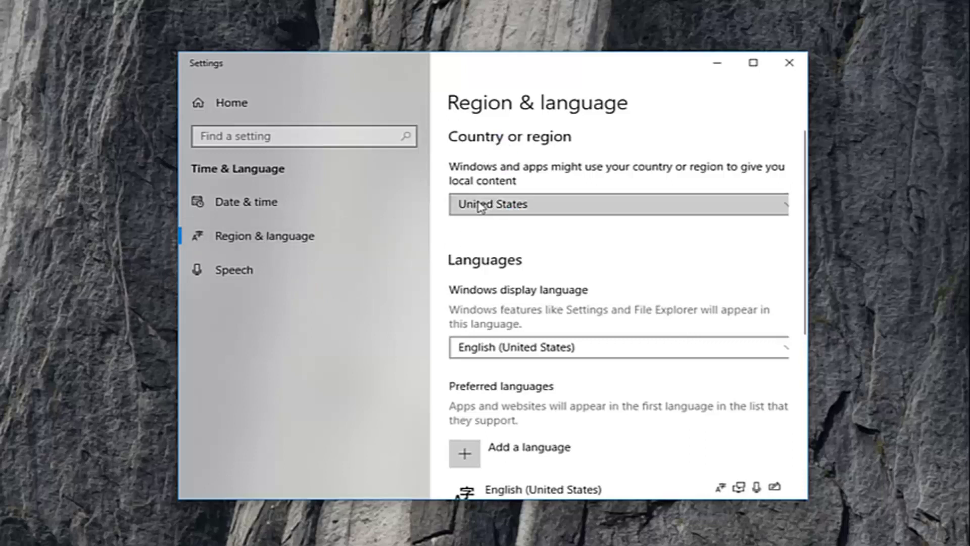
click(602, 104)
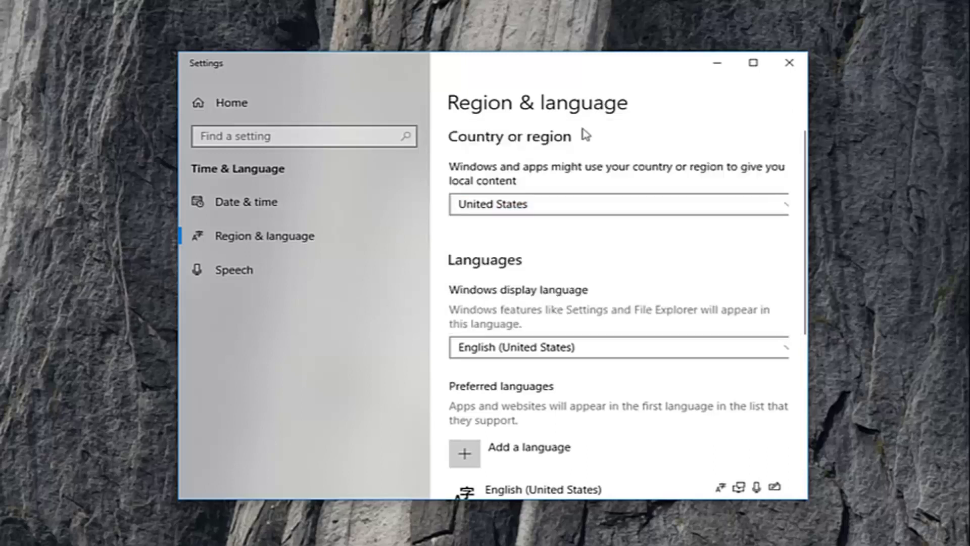
click(480, 359)
scroll(526, 283, down, 3)
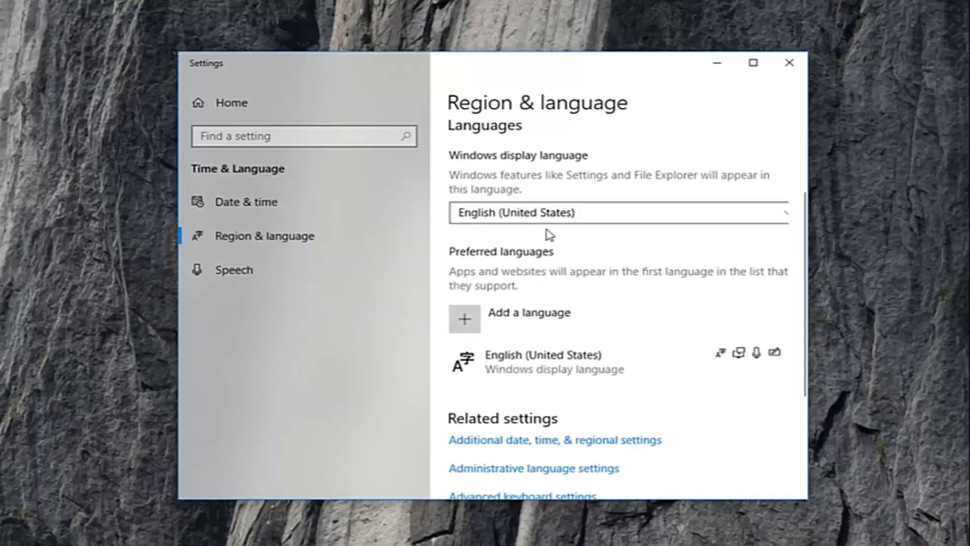
scroll(545, 231, up, 3)
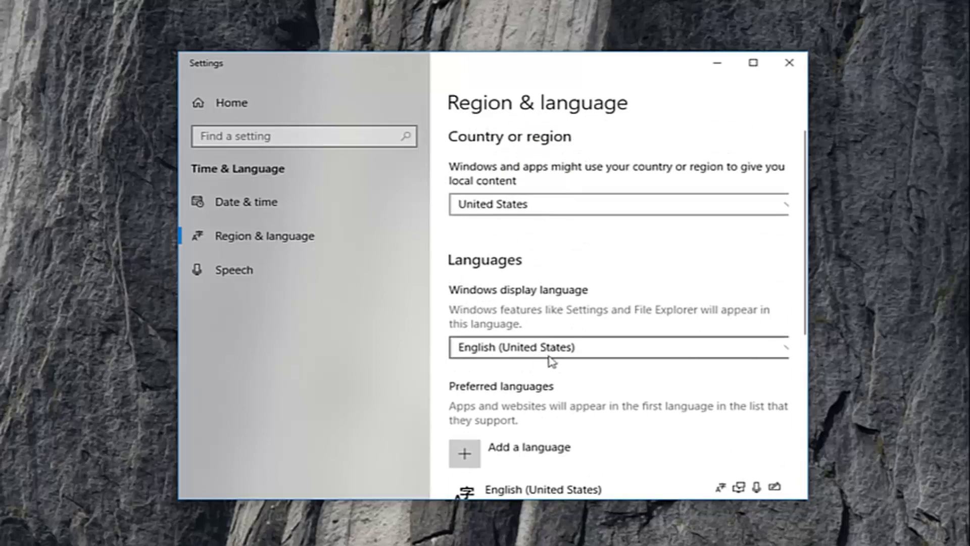
scroll(541, 360, down, 3)
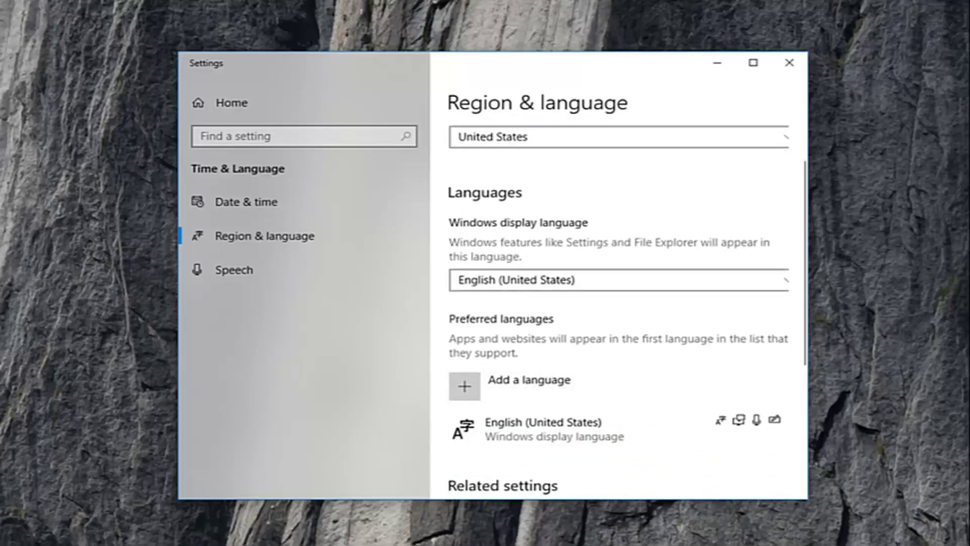